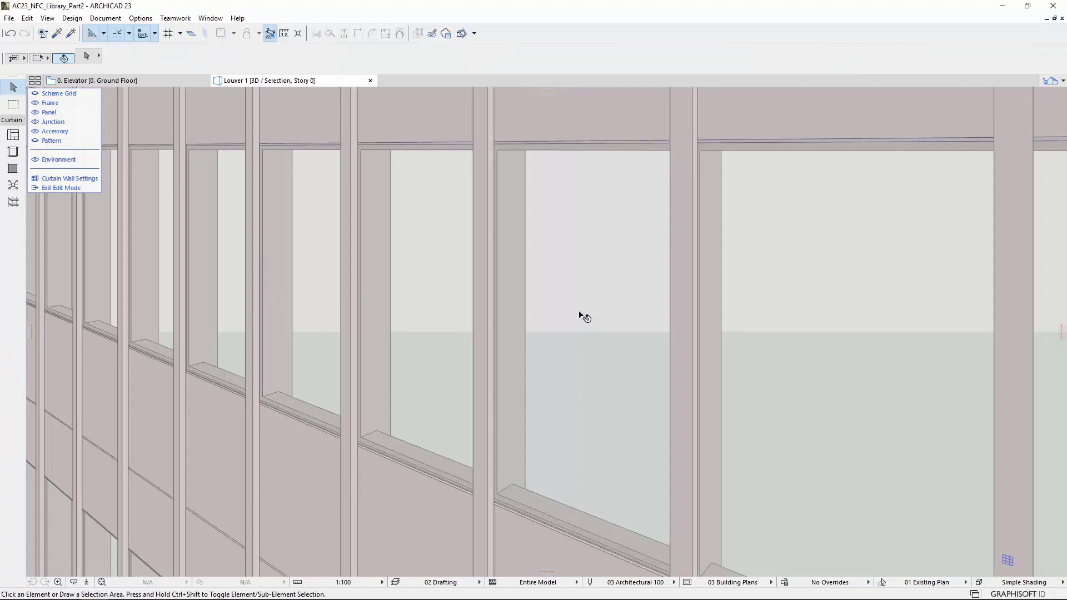
- Swap the selected glass panel for the CW Louver Panel 23 type from the panel library
left_click(580, 318)
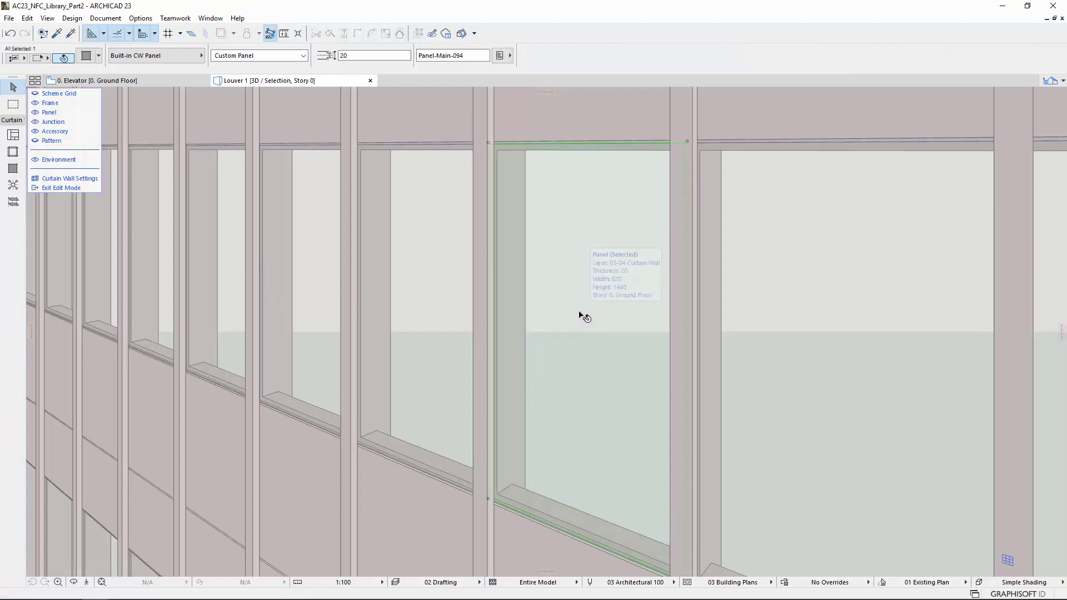
left_click(195, 56)
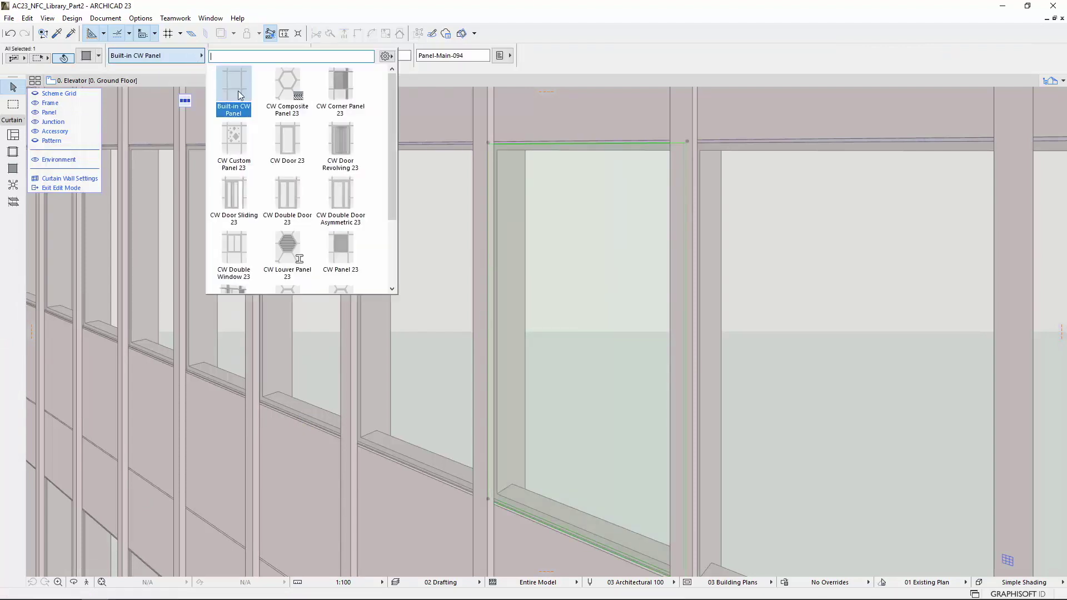
scroll(286, 116, "down", 1)
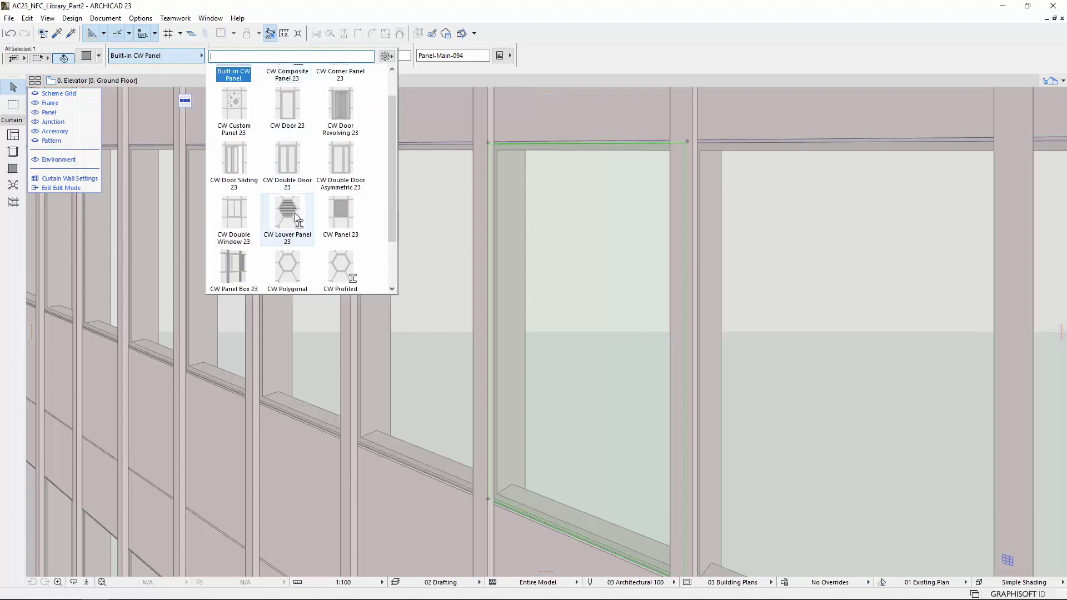
left_click(306, 228)
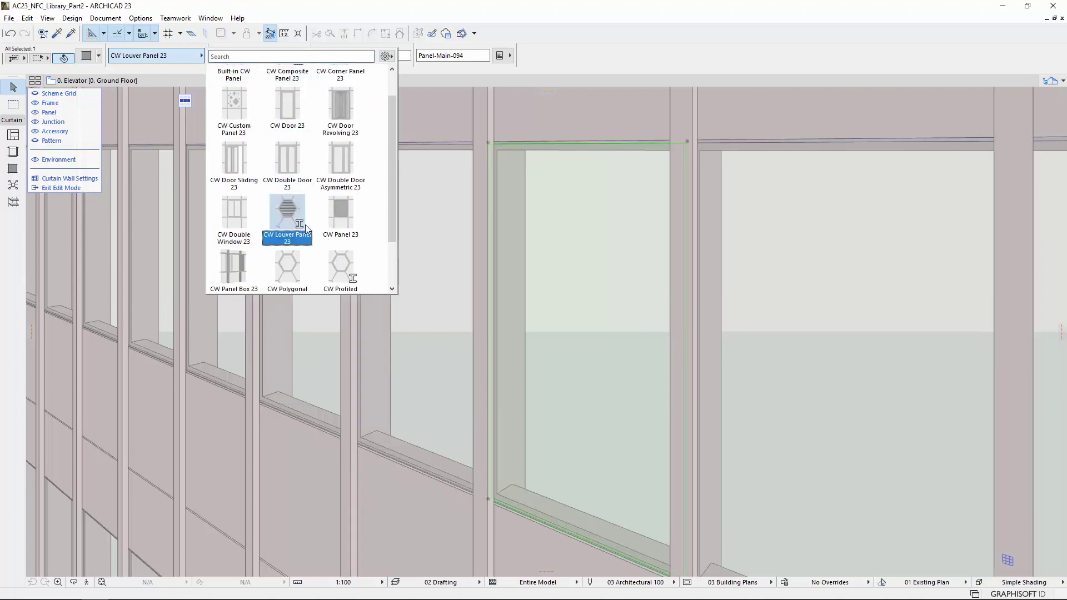
double_click(301, 204)
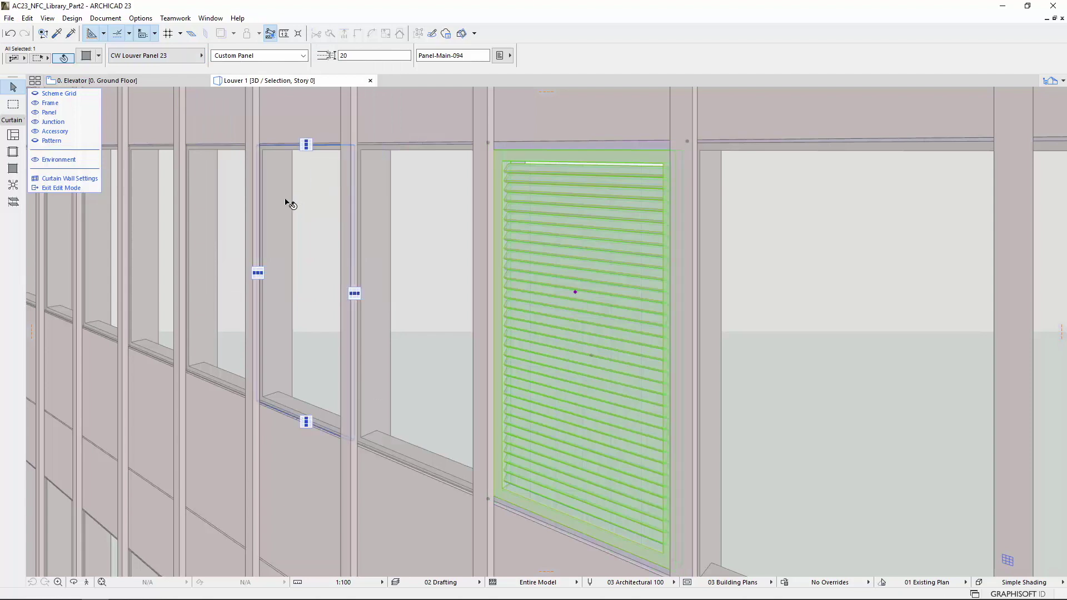
- Open the louver panel's Panel Selection Settings and browse its list of settings pages
left_click(87, 56)
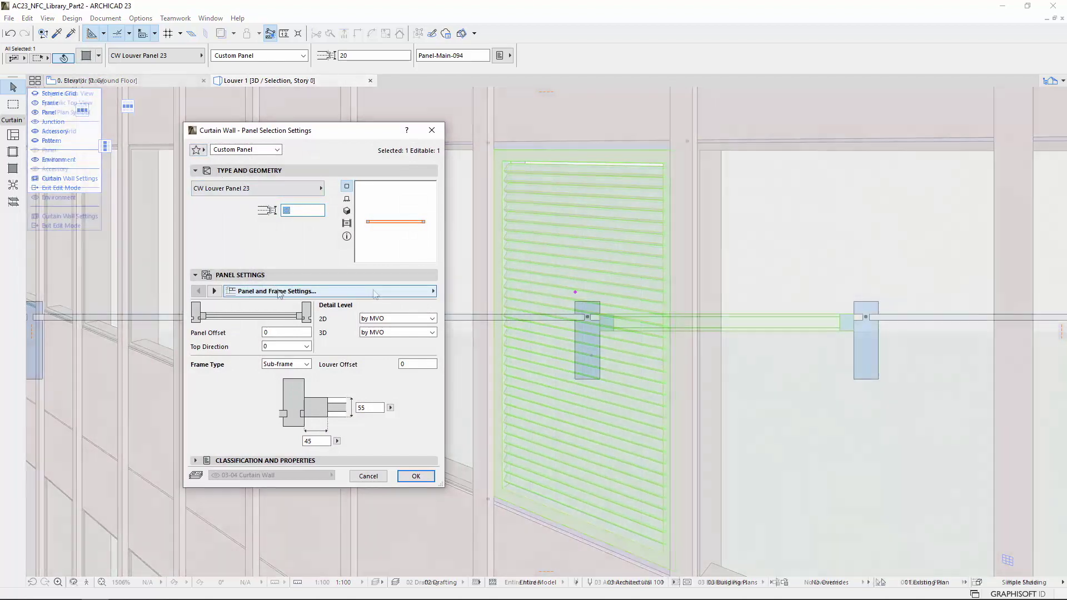
left_click(375, 292)
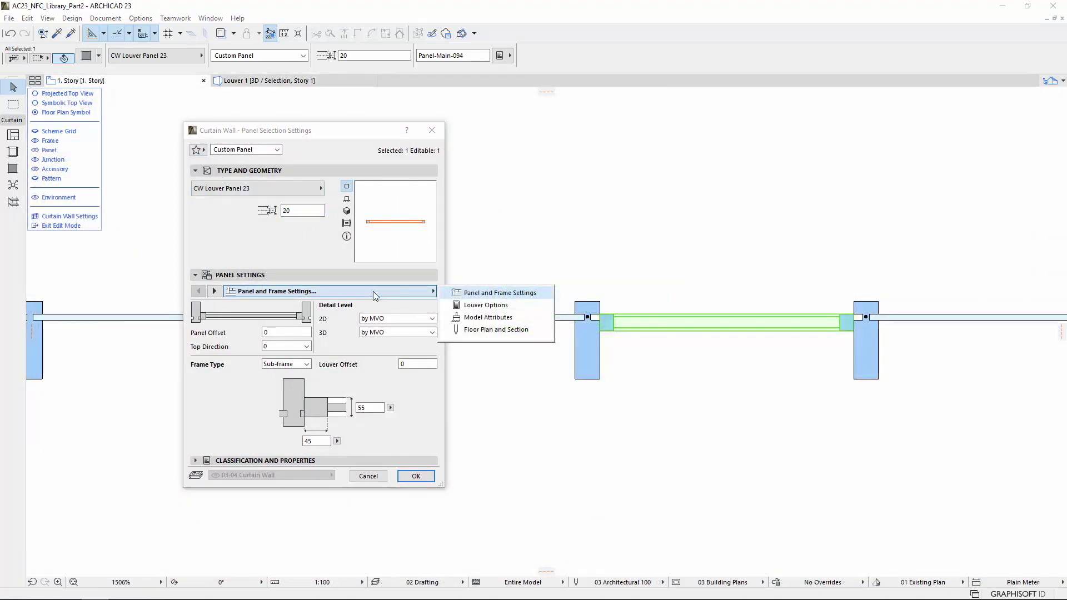
left_click(376, 294)
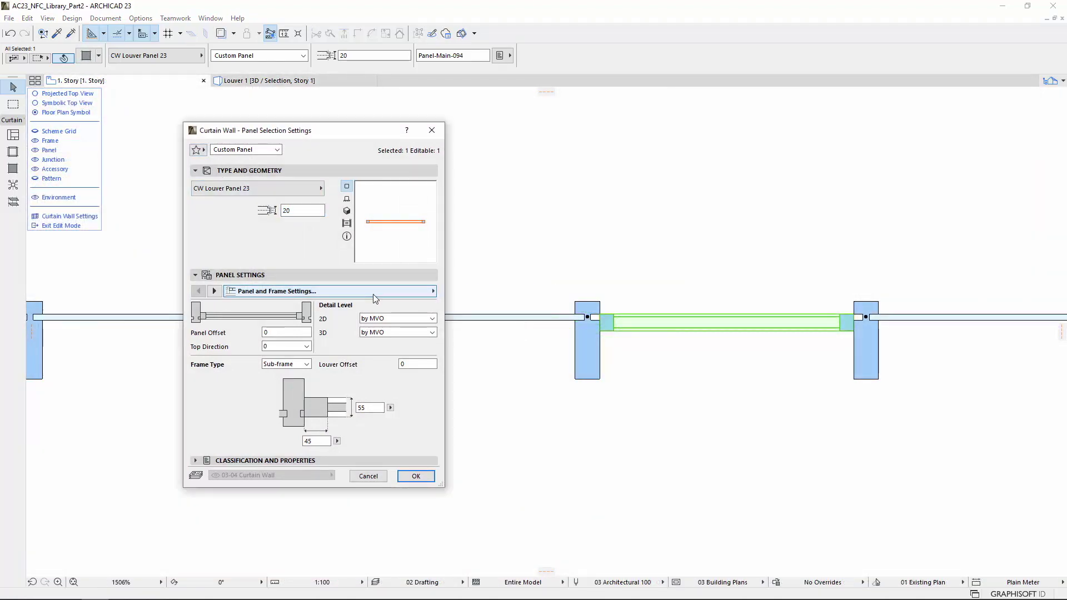
- Set the panel offset to 20 and review the Top Direction choices
left_click(289, 335)
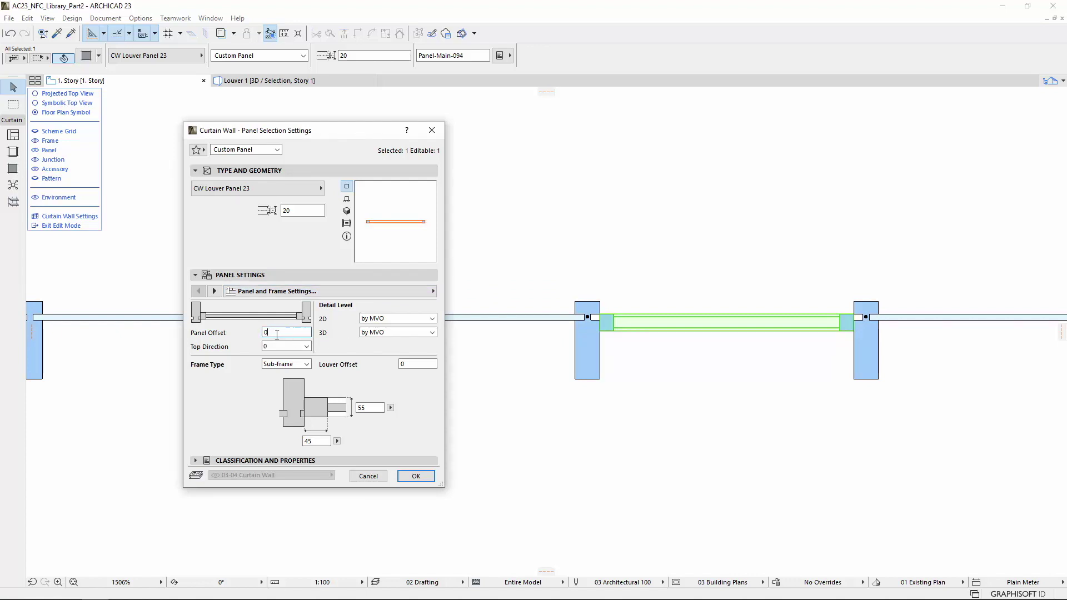
type("20")
key("Return")
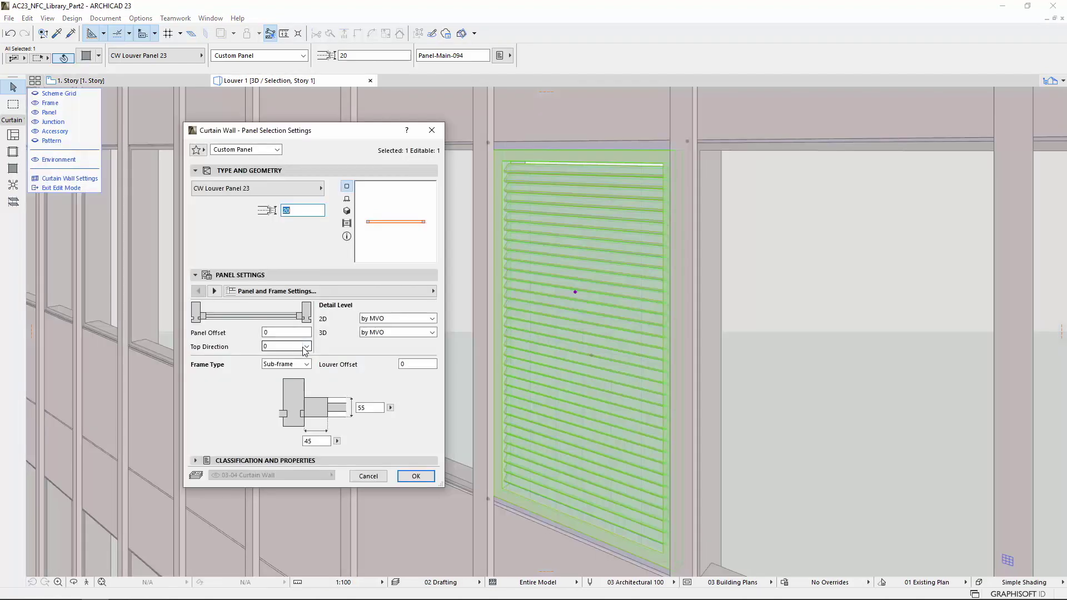
left_click(305, 347)
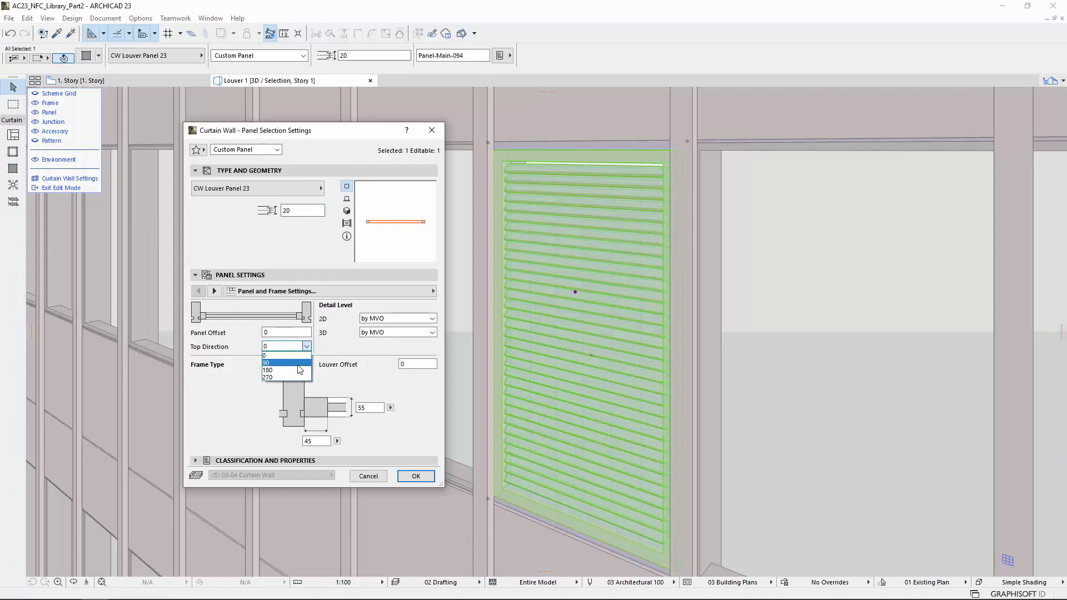
left_click(300, 363)
key("Return")
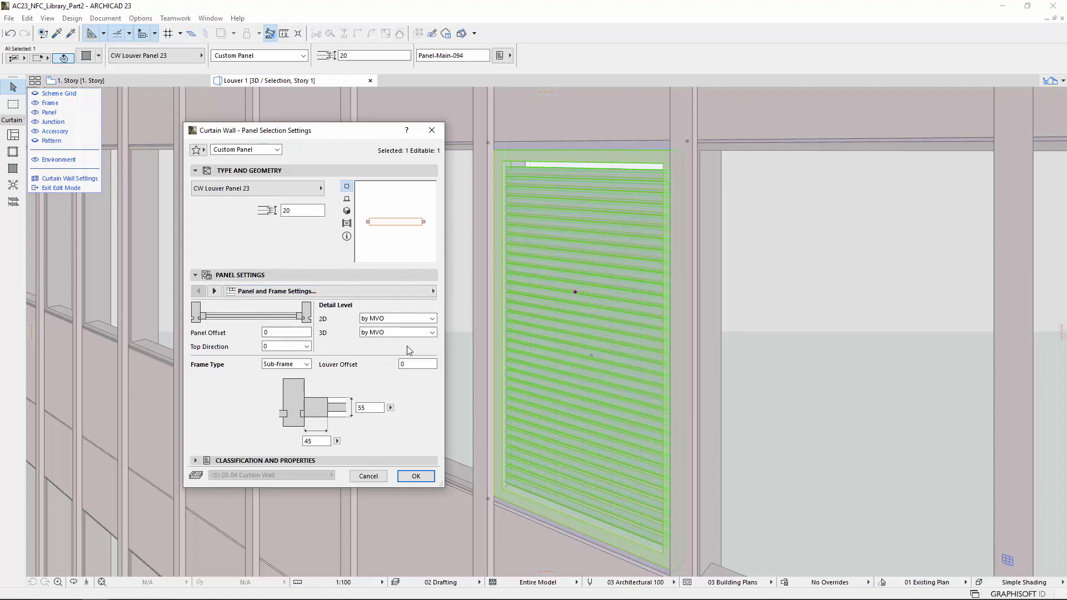
left_click(306, 364)
left_click(308, 365)
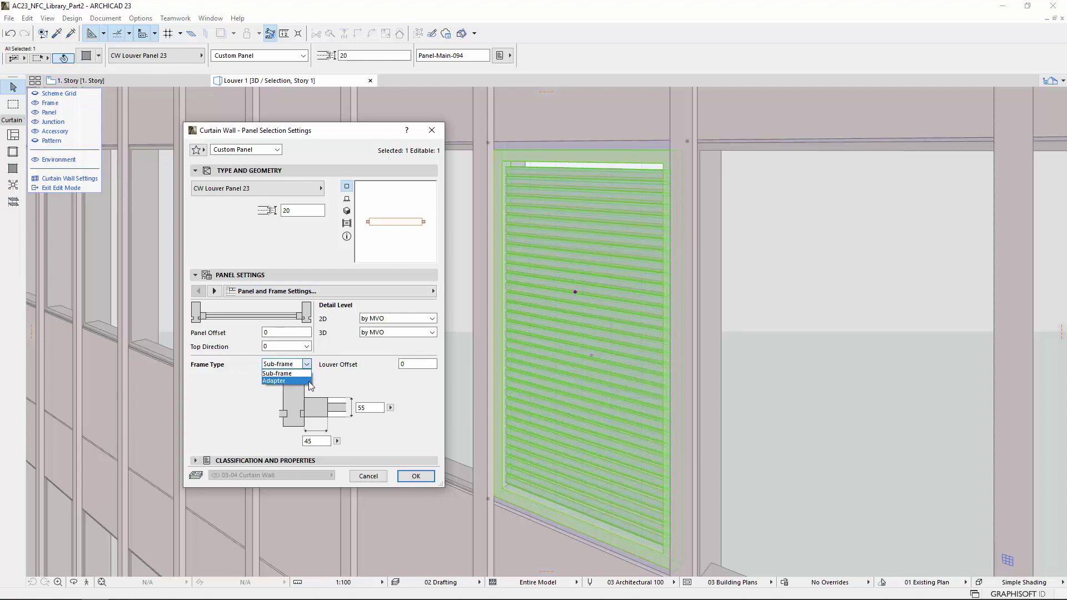
left_click(310, 366)
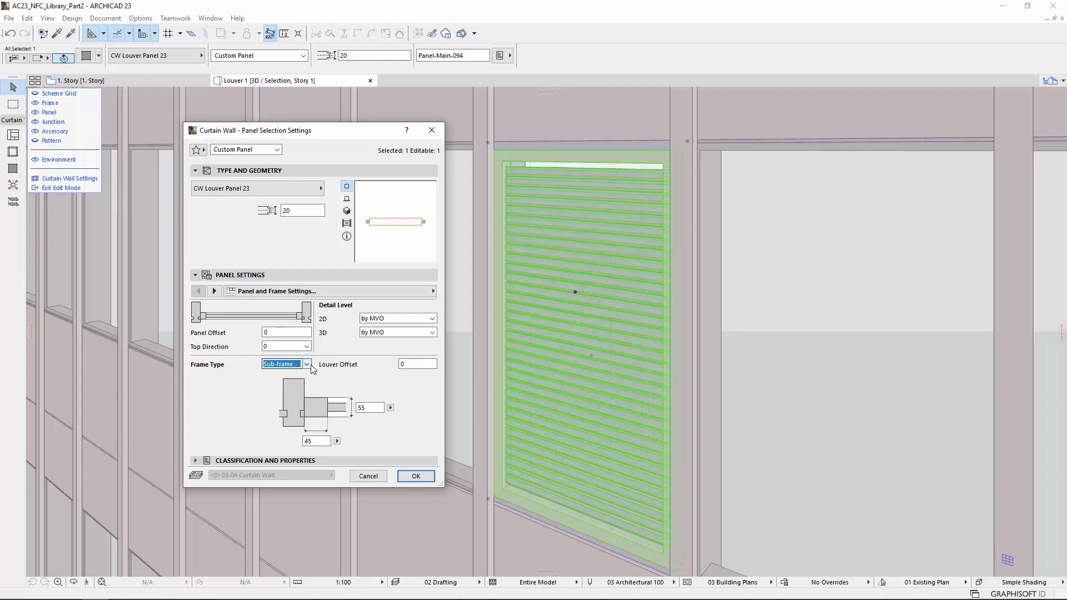
key("shift+Tab")
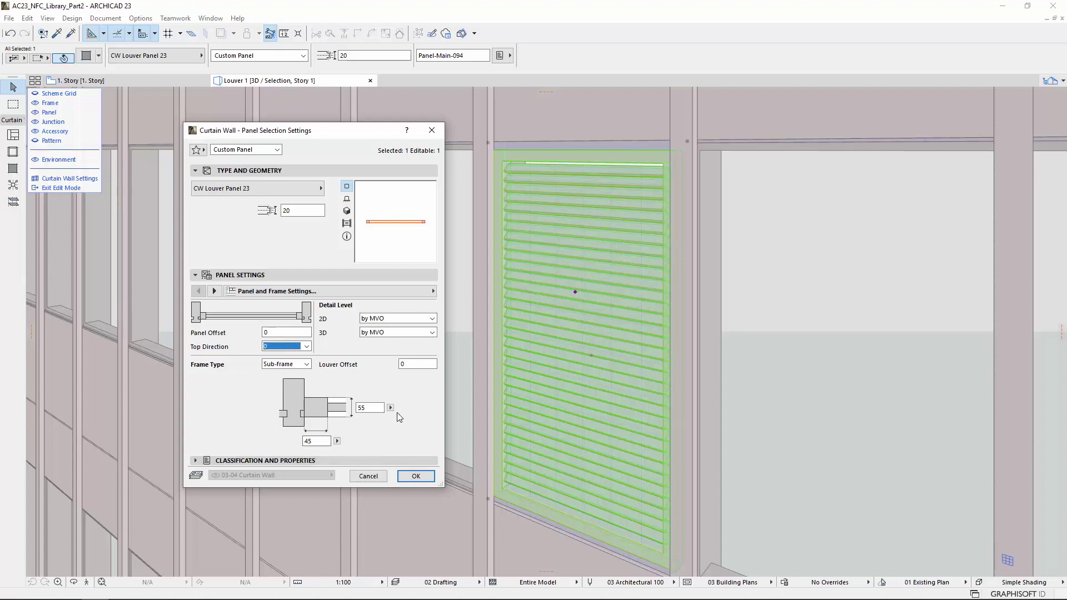
left_click(393, 293)
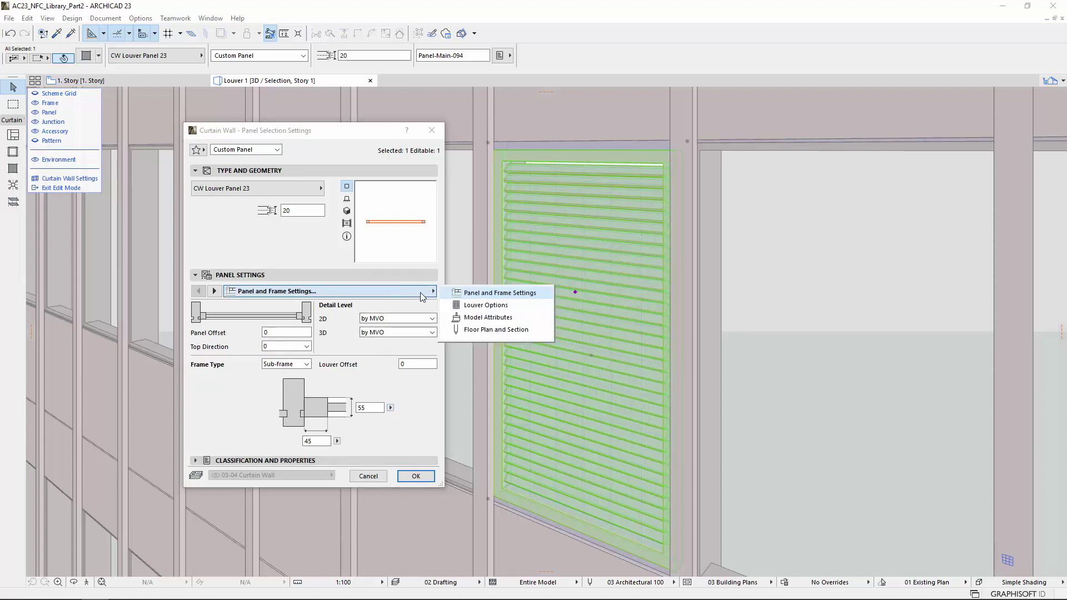
- On Louver Options, try Z-Profile and L-Profile, then set Custom Profile with the IPE 240 profile
left_click(525, 307)
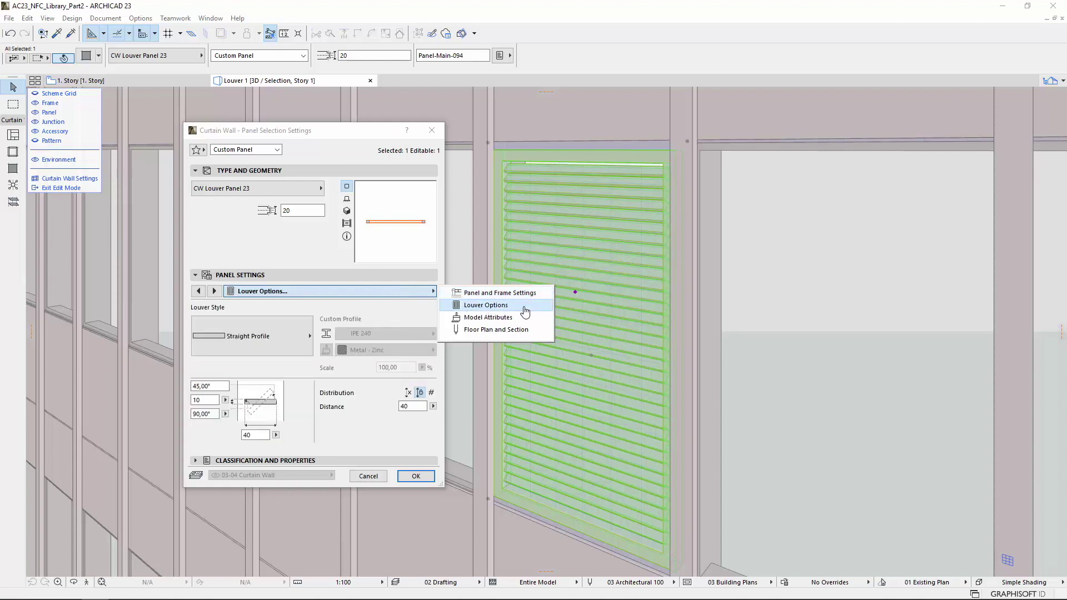
left_click(306, 334)
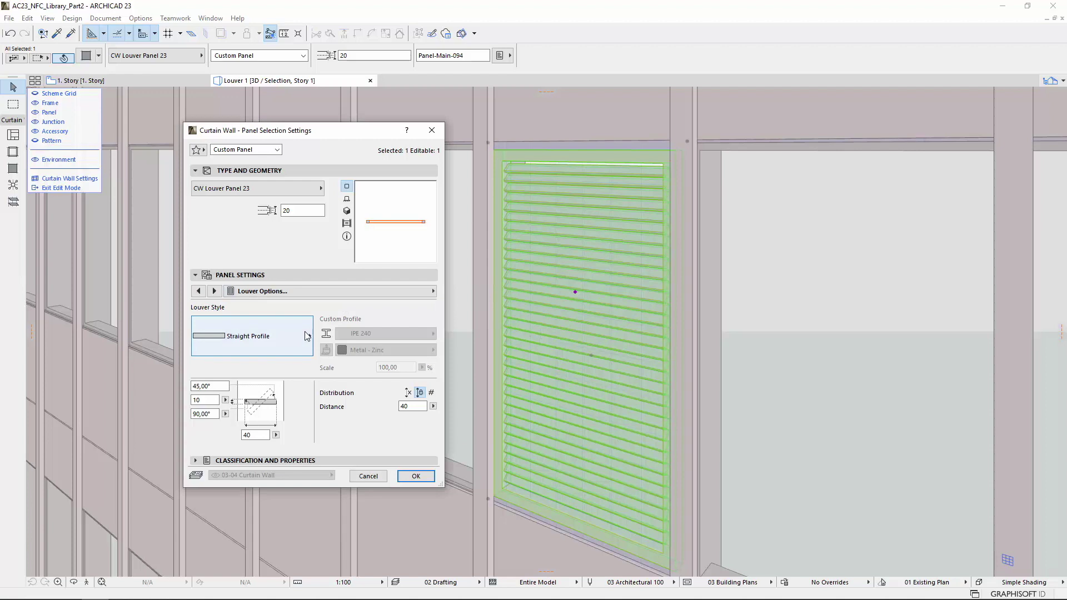
left_click(305, 335)
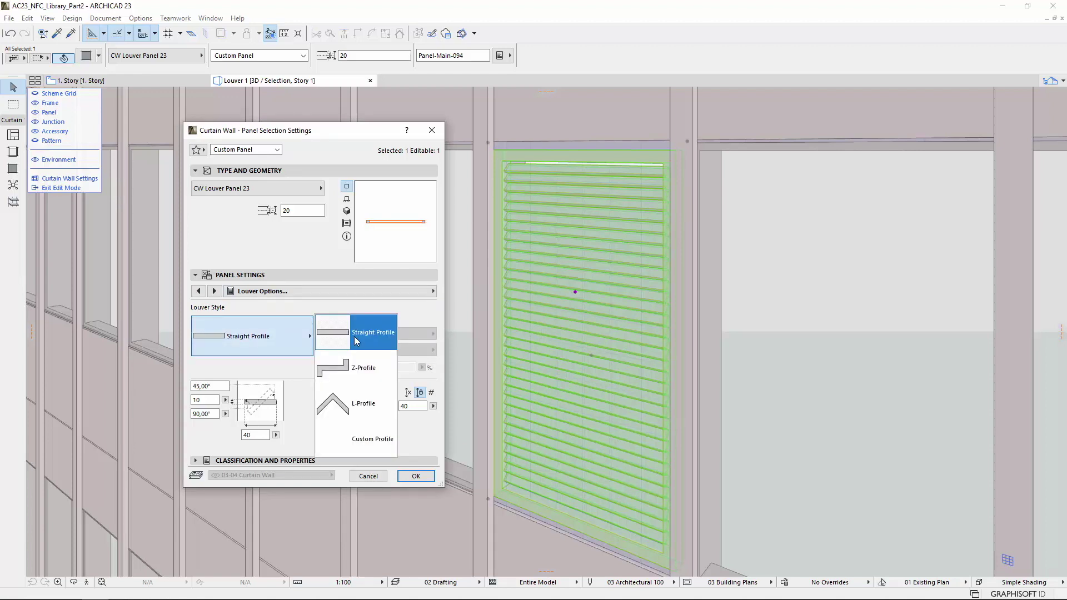
left_click(332, 381)
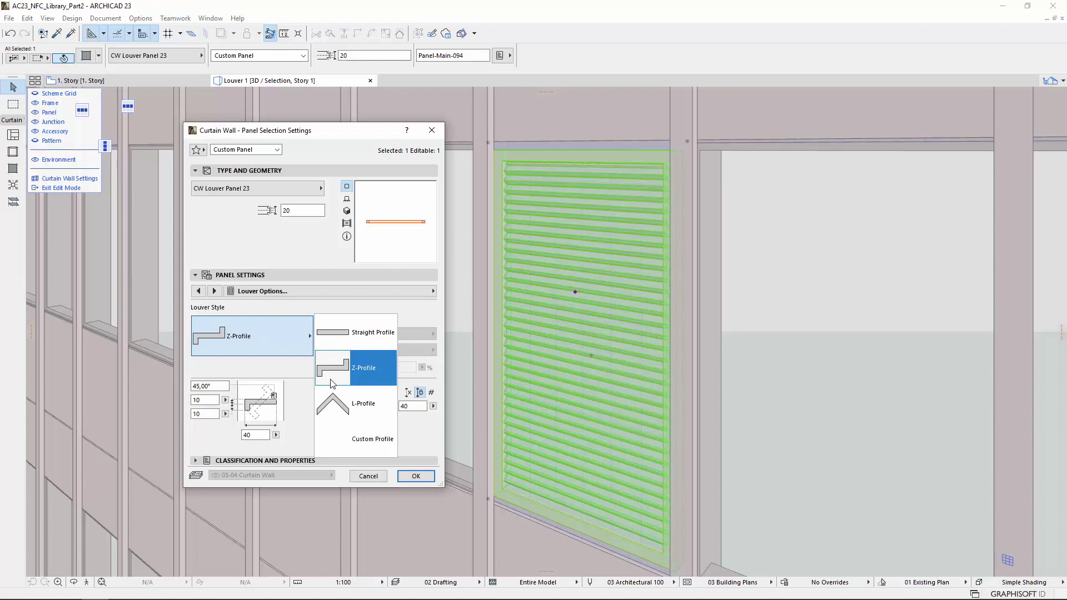
left_click(383, 411)
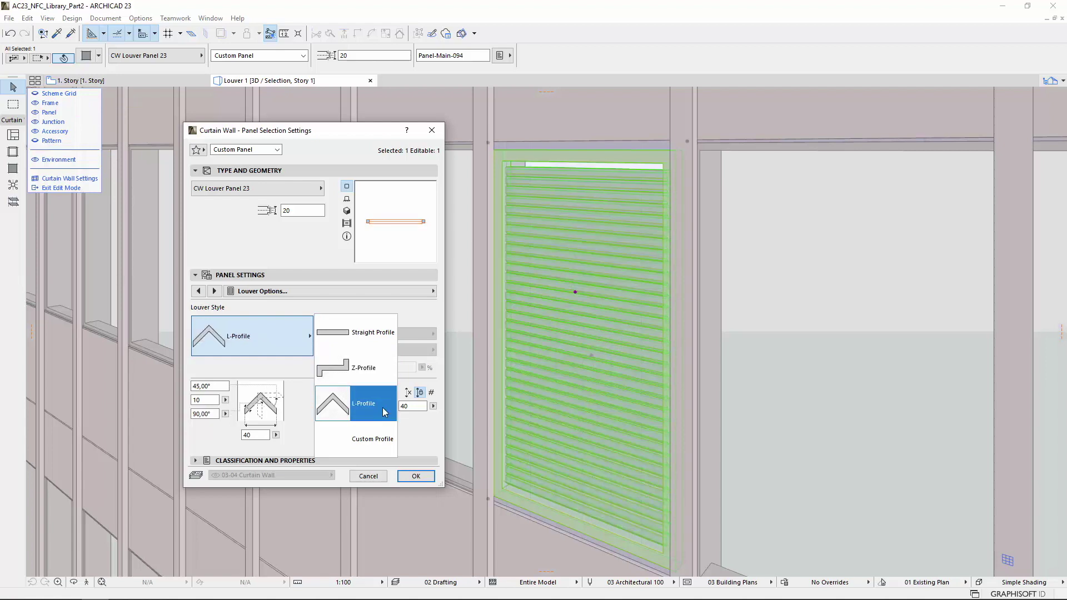
left_click(388, 445)
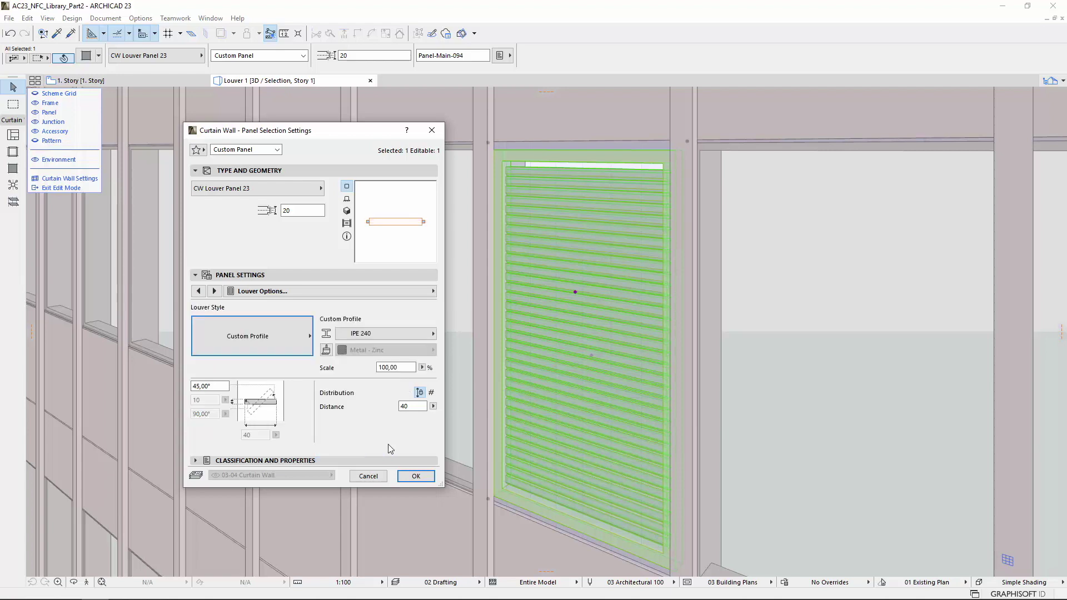
left_click(399, 335)
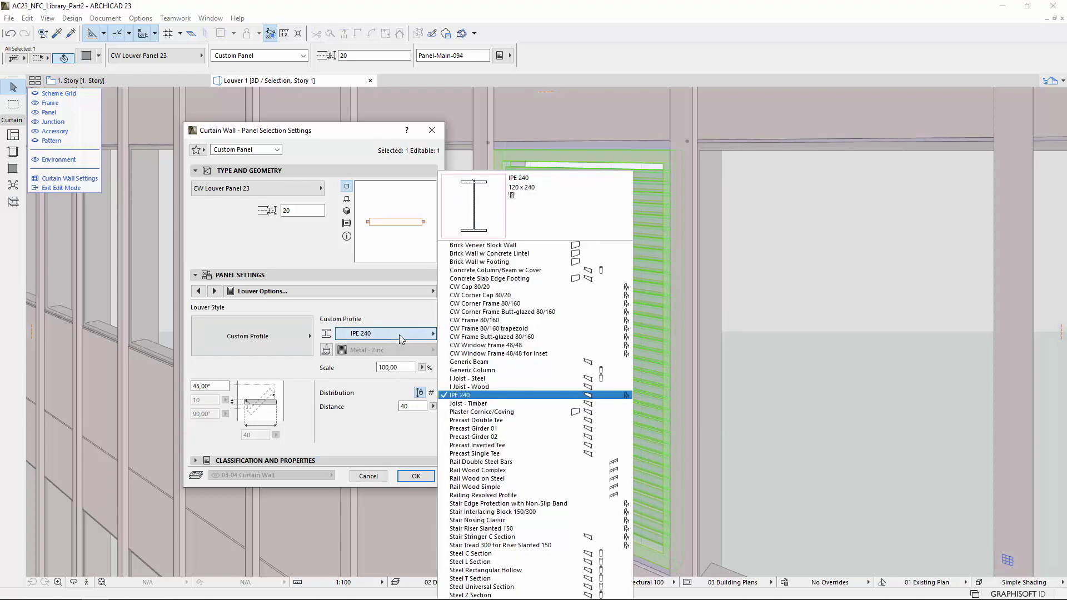
left_click(398, 441)
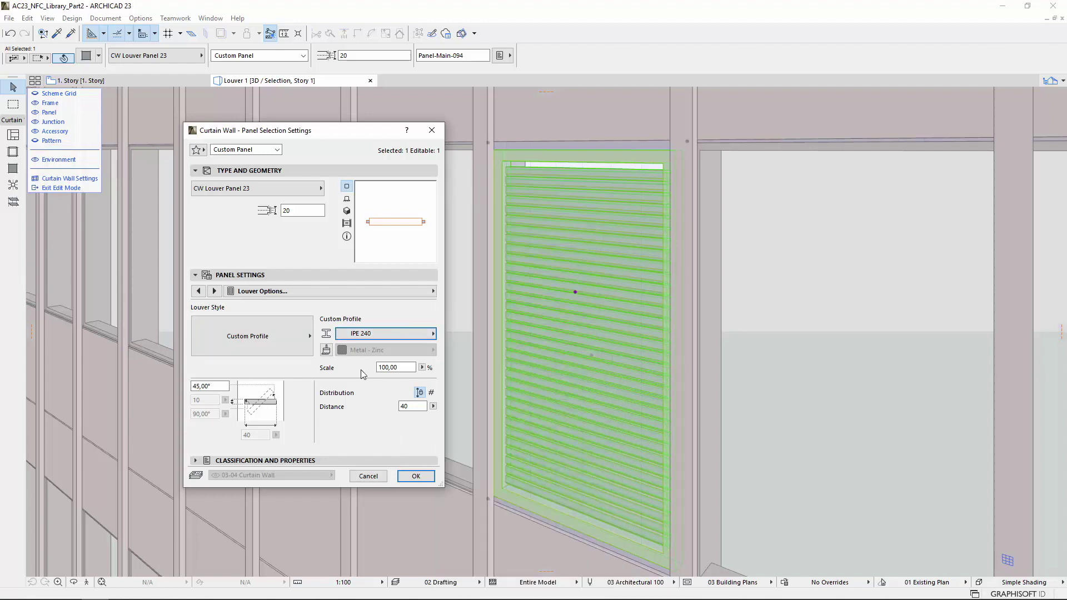
left_click(303, 337)
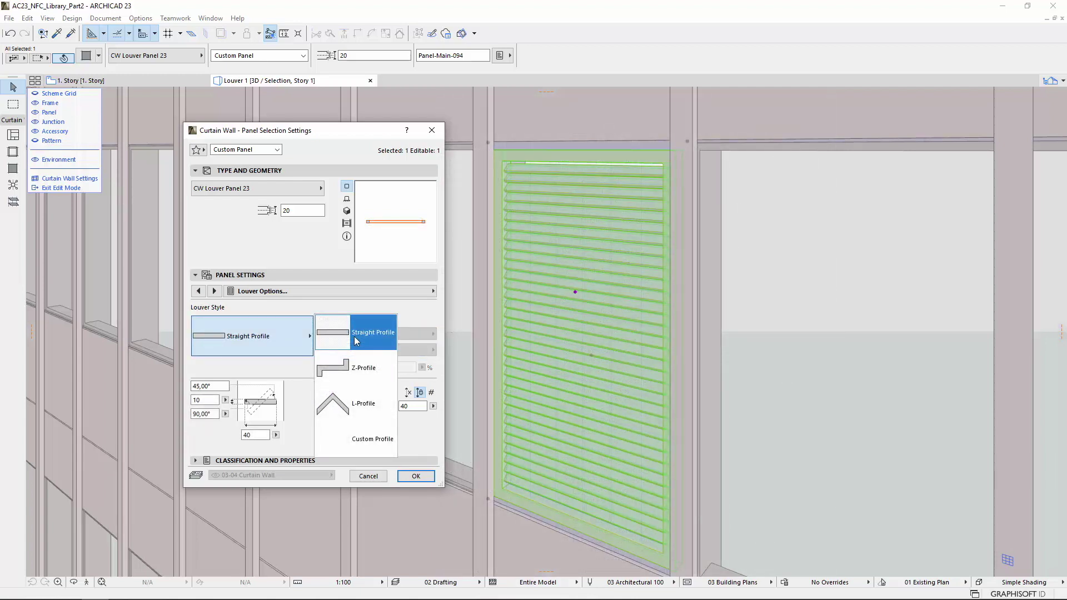
- Step the louver style from Straight Profile through Z-Profile to L-Profile
left_click(355, 335)
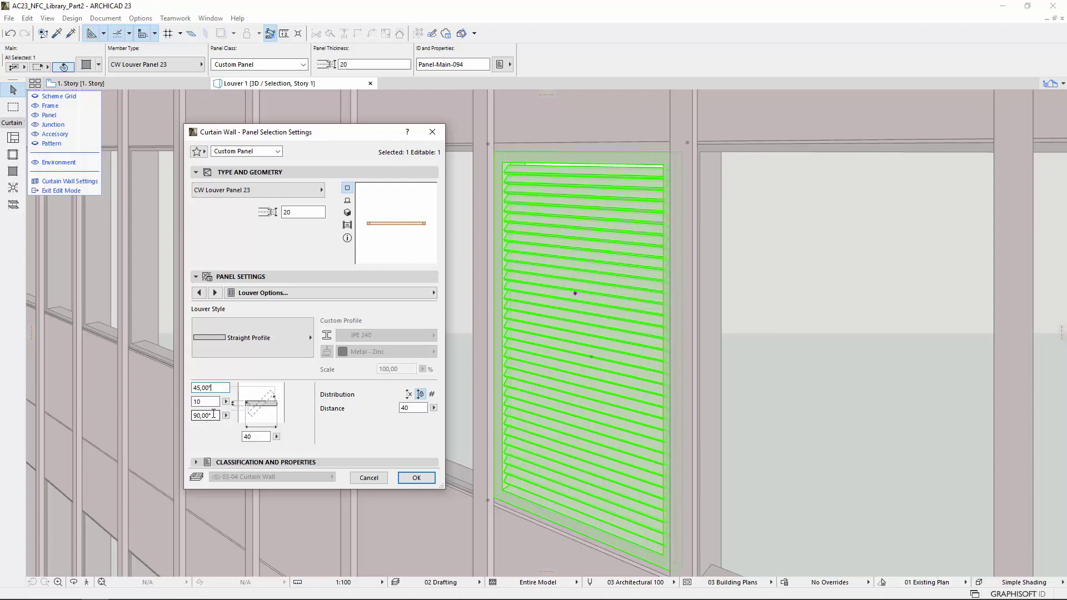
key("shift+Tab")
key("Down")
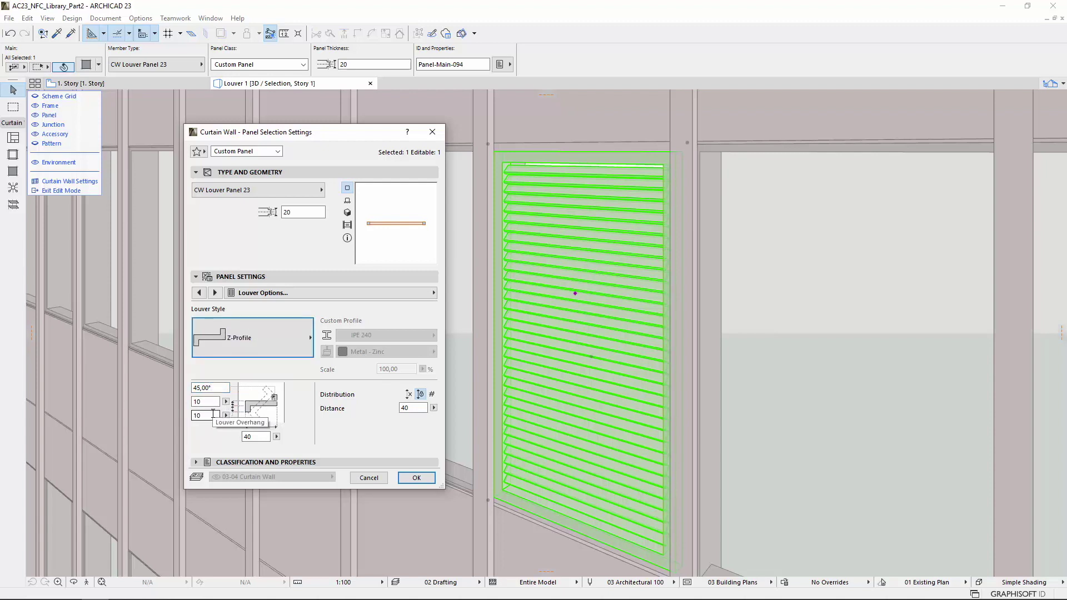
key("Down")
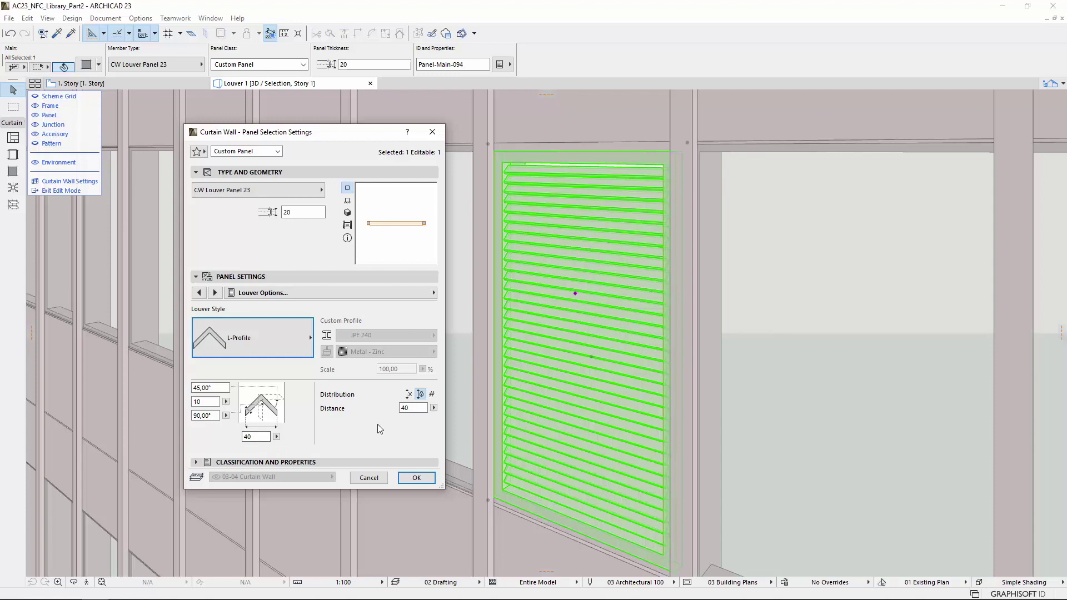
- Try the Automatic, Fixed Distance and Number of Louvers distribution options
left_click(409, 394)
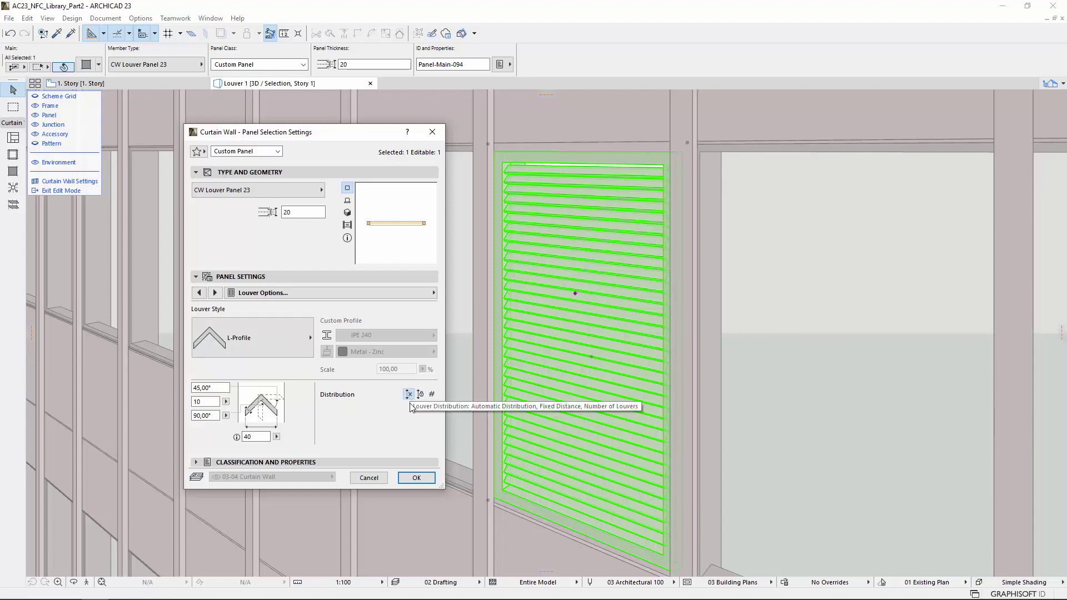
left_click(422, 396)
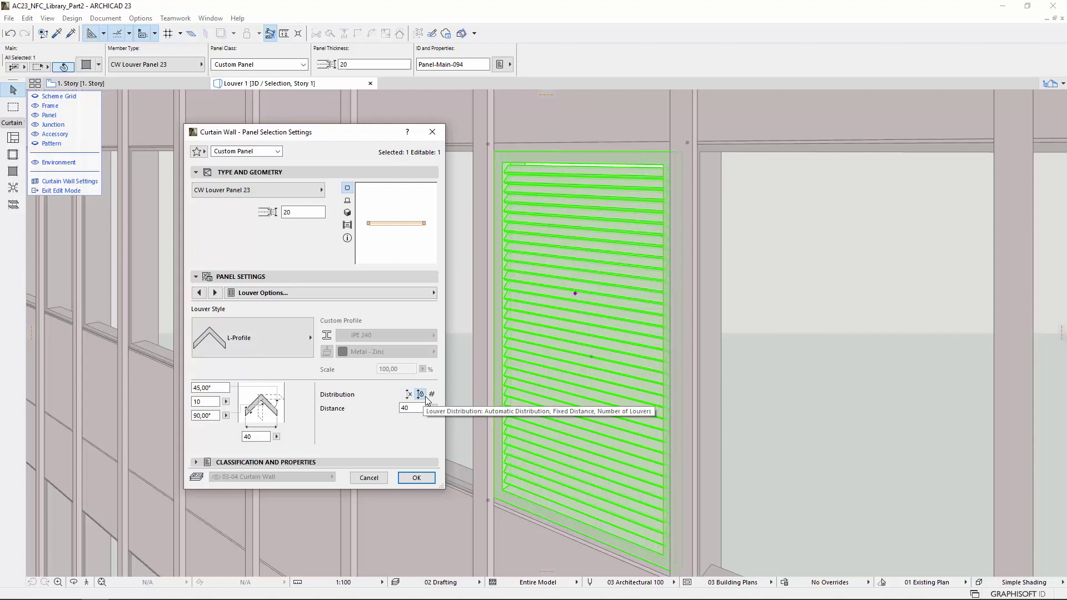
left_click(433, 396)
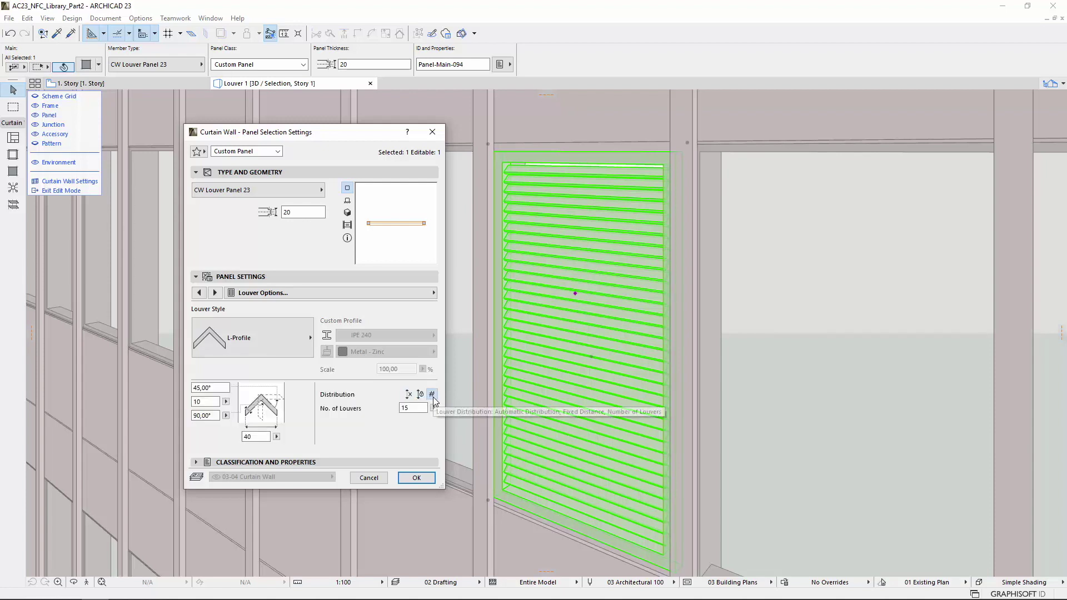
left_click(298, 335)
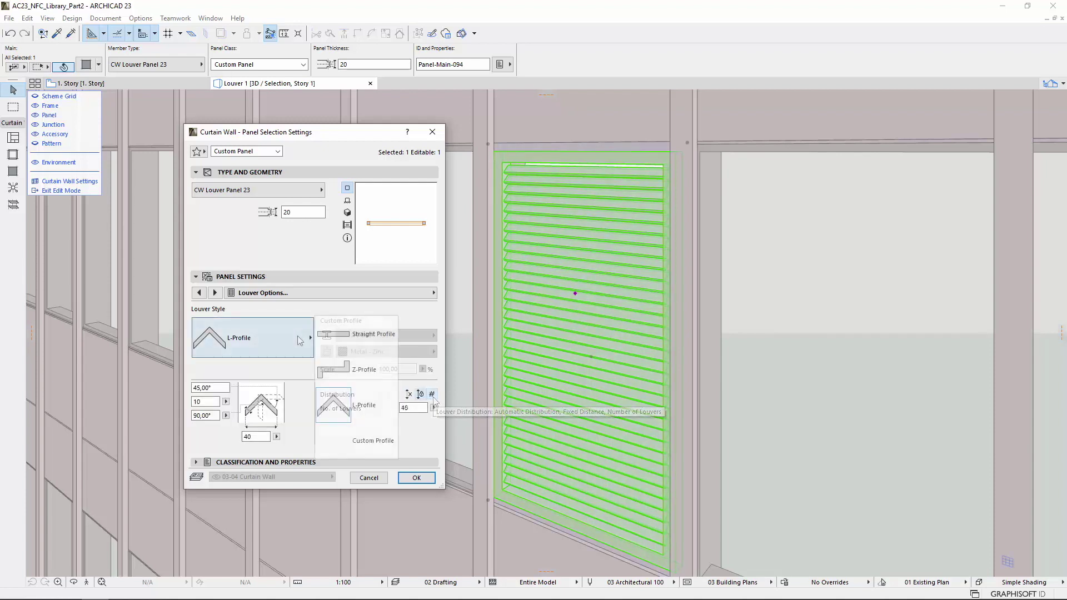
- Set the louvers to Custom Profile, then view the Model Attributes and Floor Plan and Section pages
left_click(356, 444)
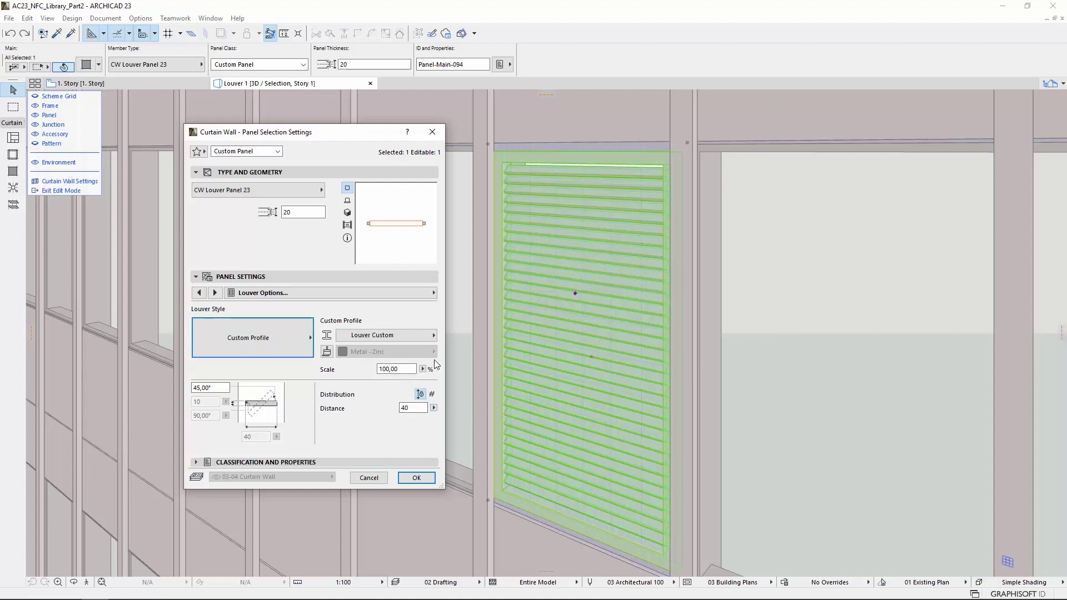
left_click(433, 293)
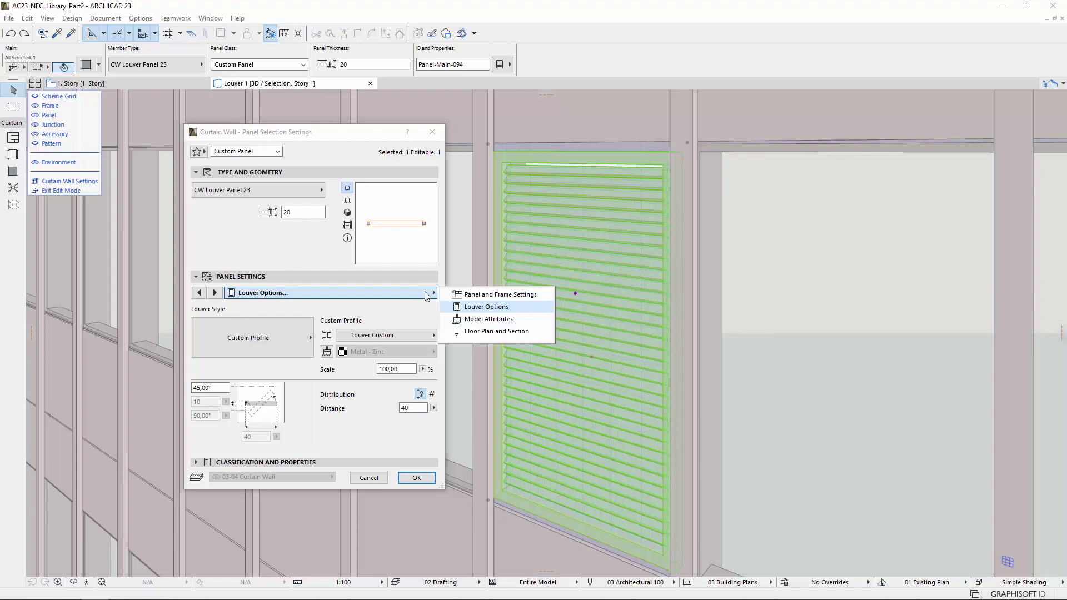
left_click(536, 321)
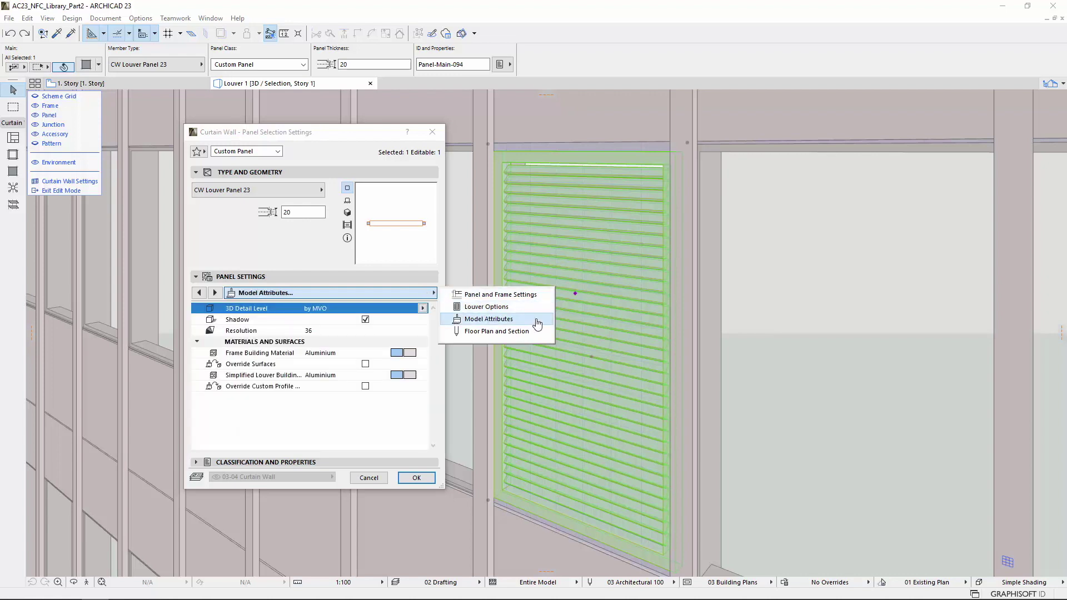
left_click(542, 332)
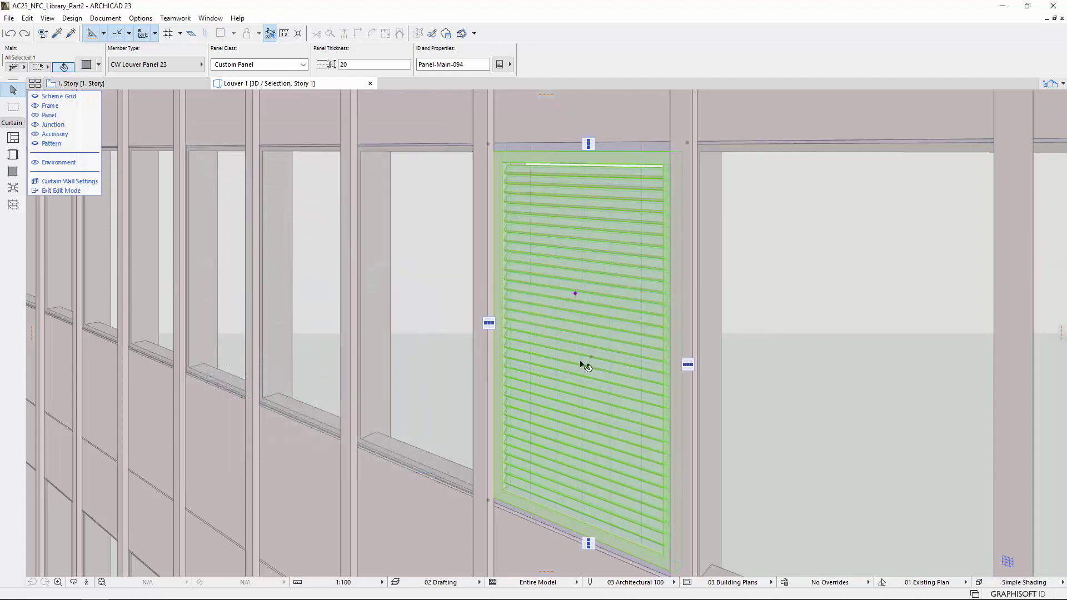
- In 3D, change the louver angle on the panel and rotate the Top Direction so louvers run vertically
left_click(593, 360)
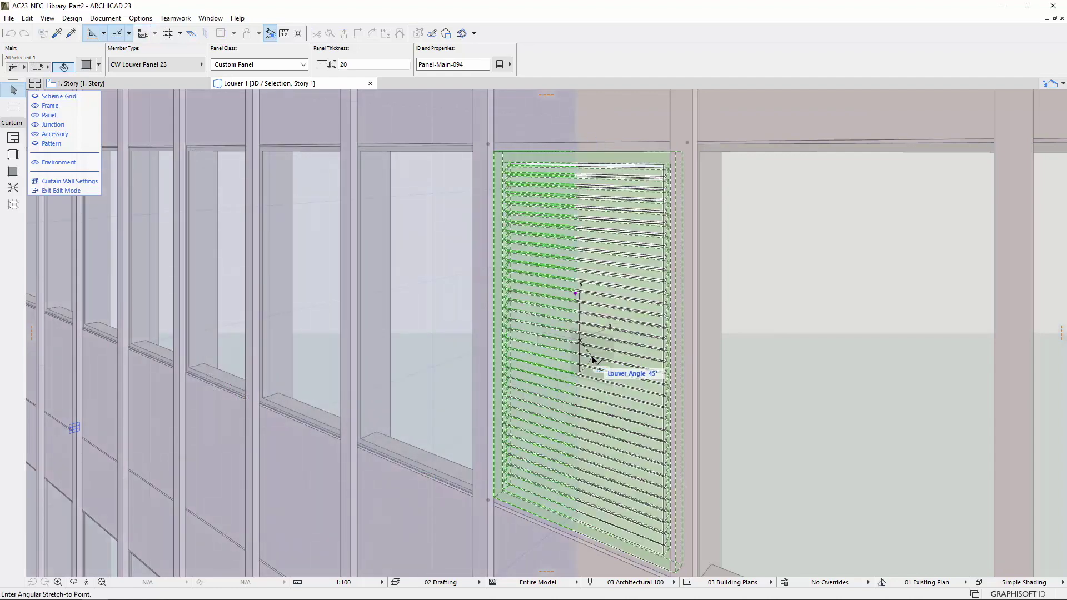
left_click(585, 364)
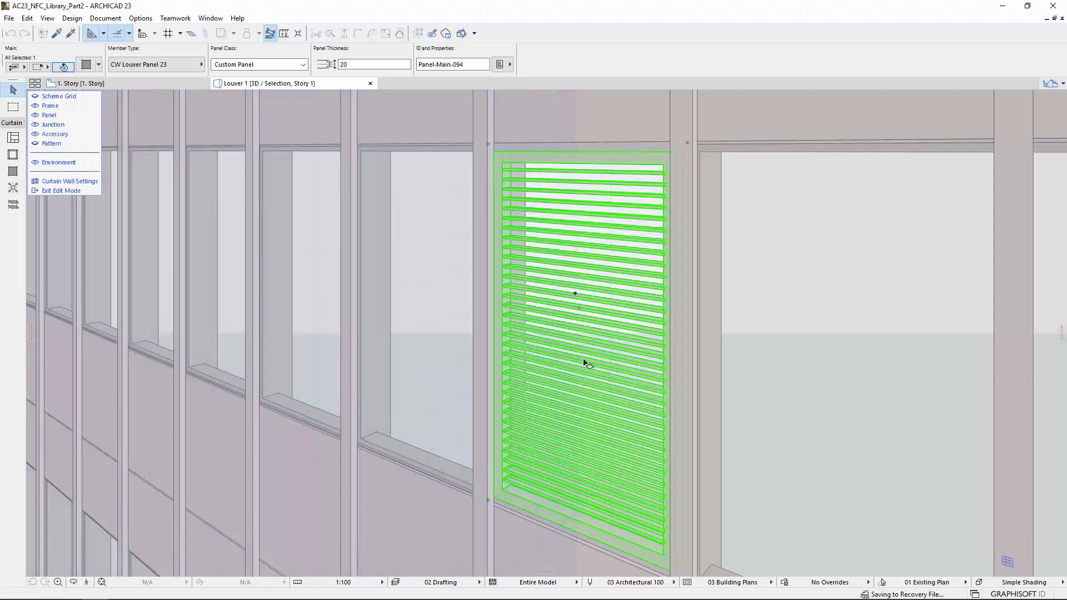
left_click(575, 294)
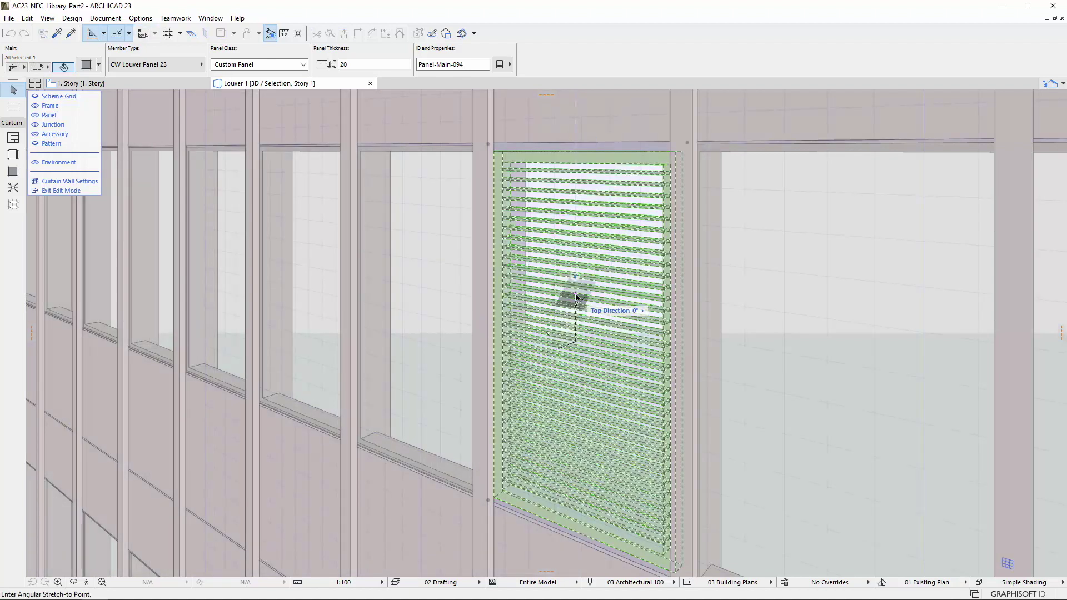
left_click(615, 321)
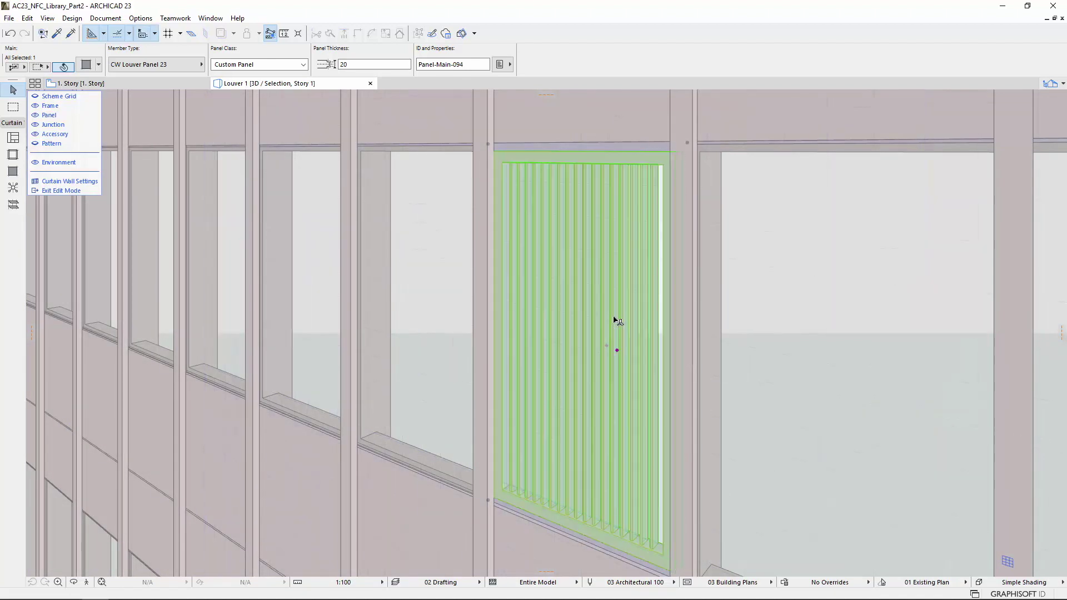